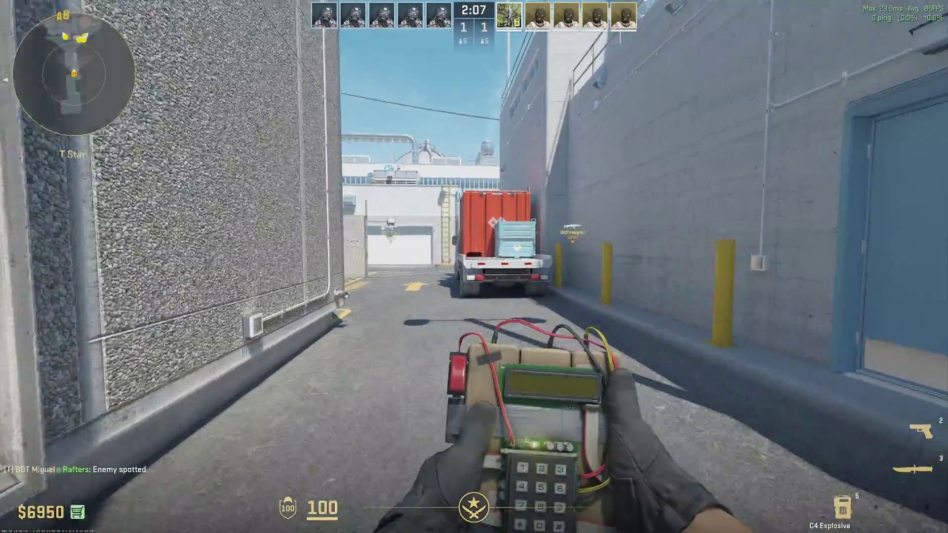
Step: Walk past the truck and into the building, switching to the Glock-18
key("3")
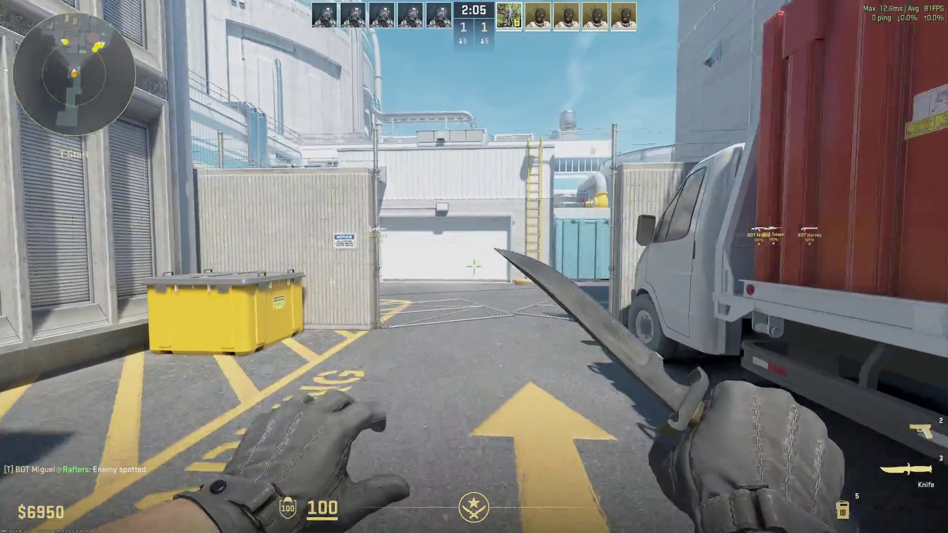
key("w")
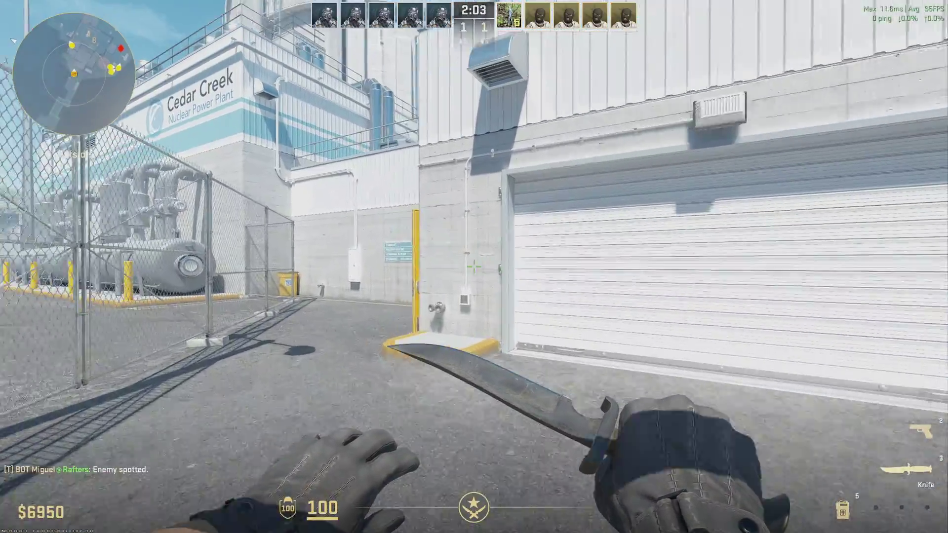
key("w")
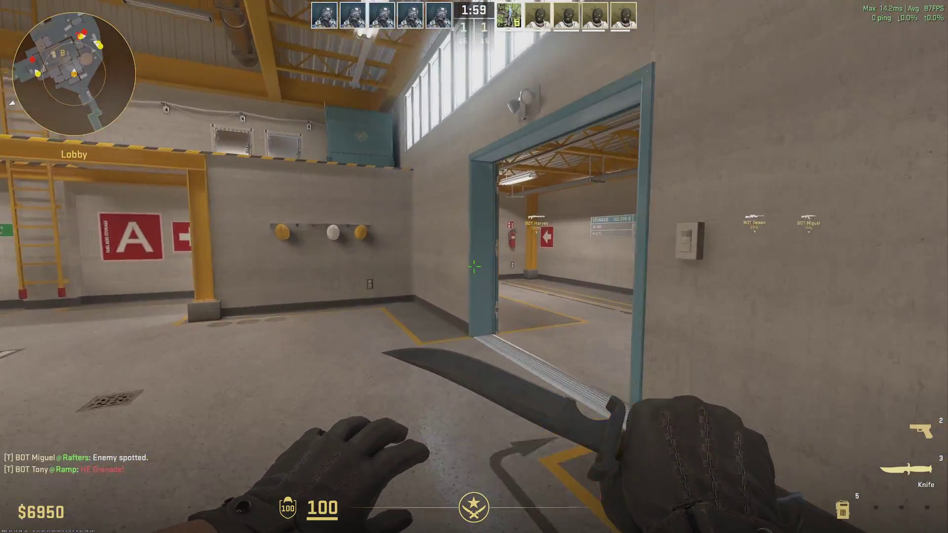
key("2")
key("w")
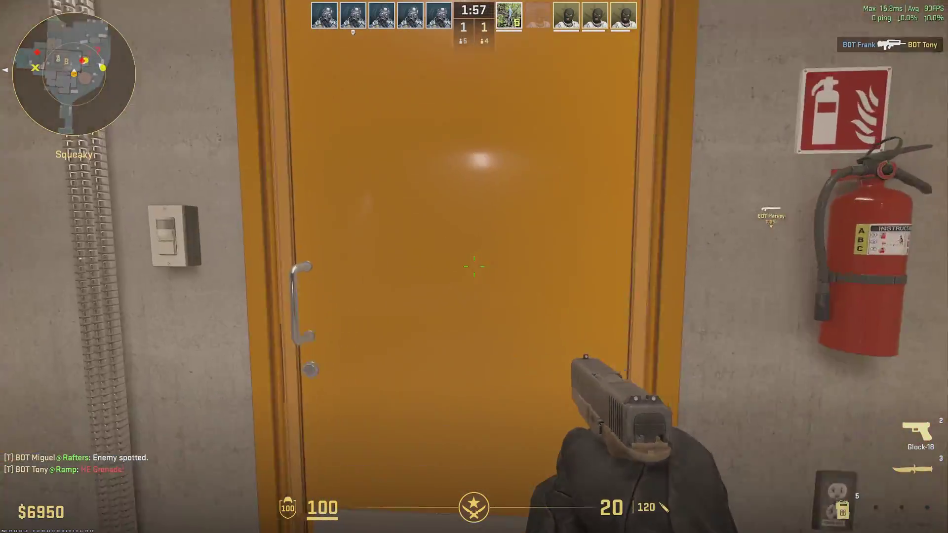
Step: Fire the Glock at the orange door, then pause and open the Audio settings
left_click(473, 267)
left_click(474, 266)
left_click(473, 267)
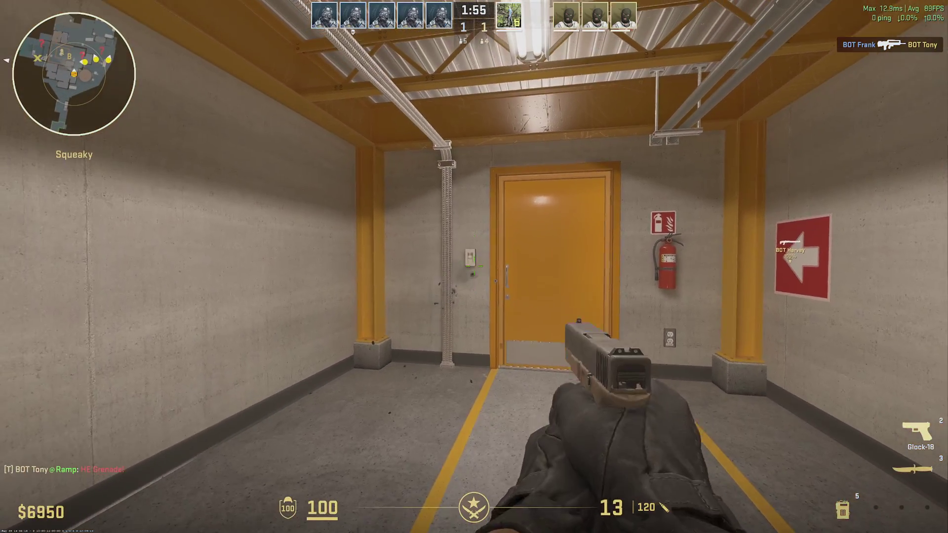
left_click(474, 267)
key("Escape")
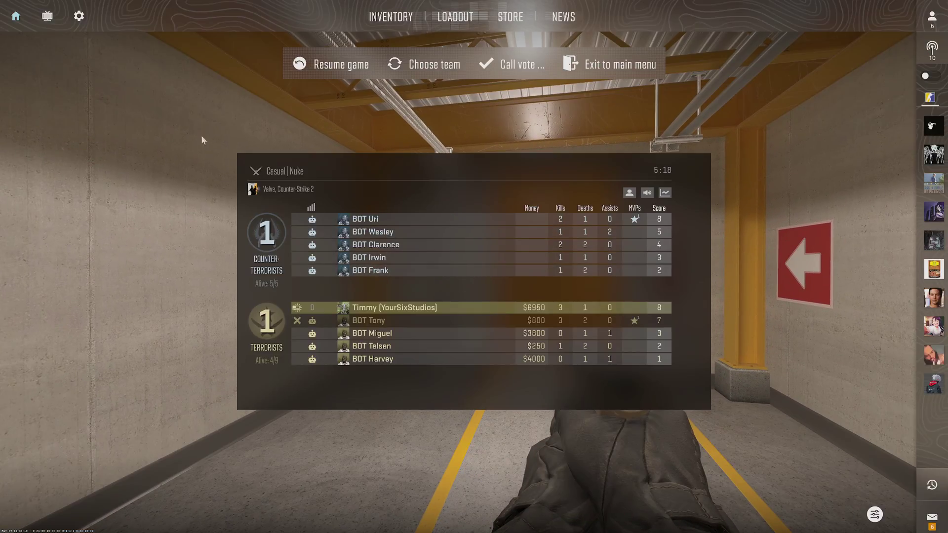
left_click(82, 19)
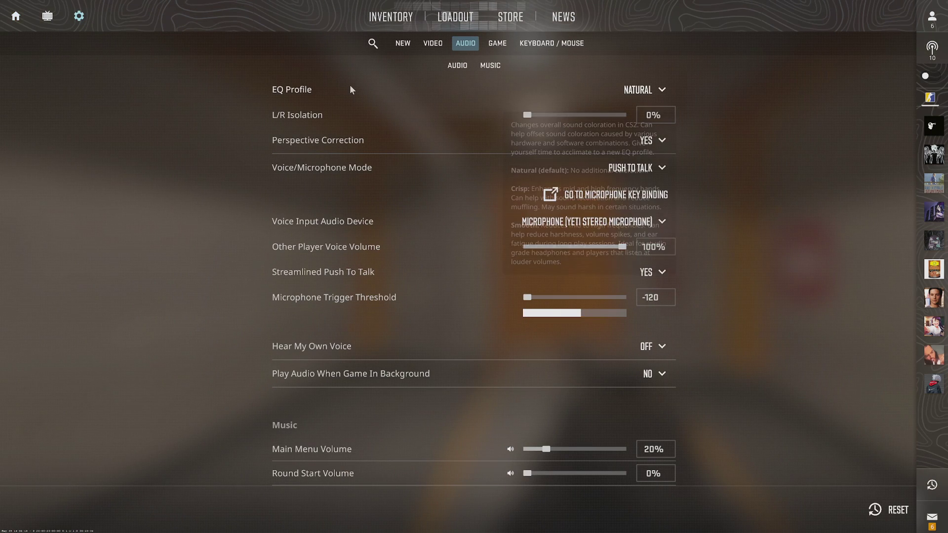
left_click(460, 67)
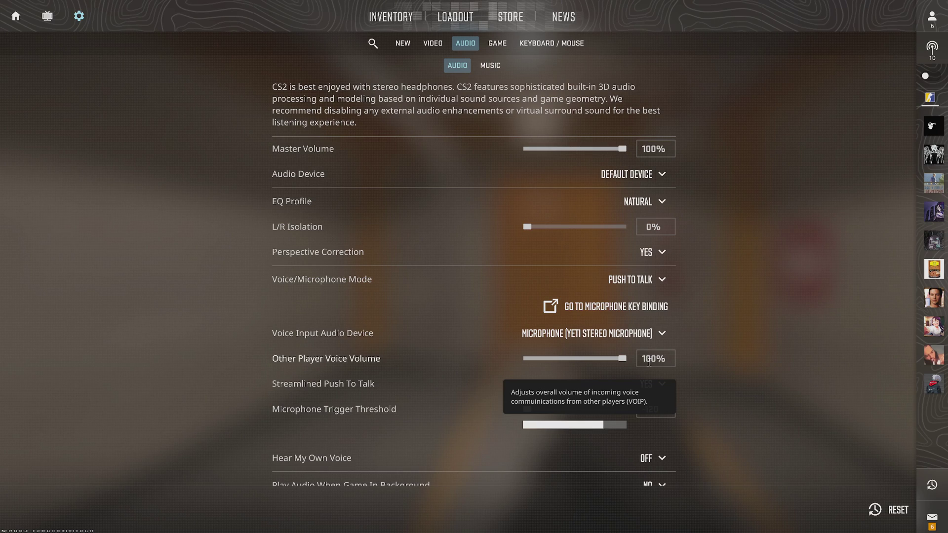
left_click_drag(622, 358, 564, 358)
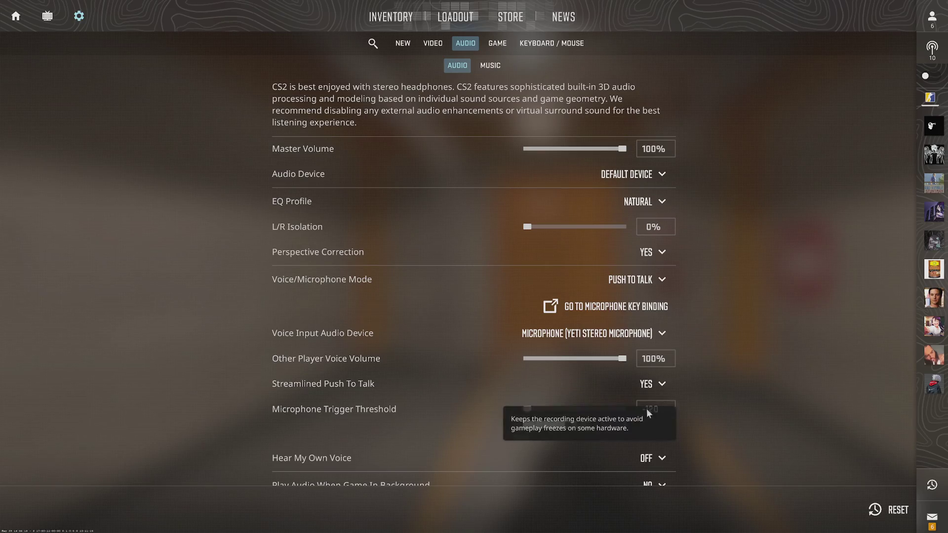
Step: Close settings, reload the Glock, and walk through the door onto Bombsite A
key("Escape")
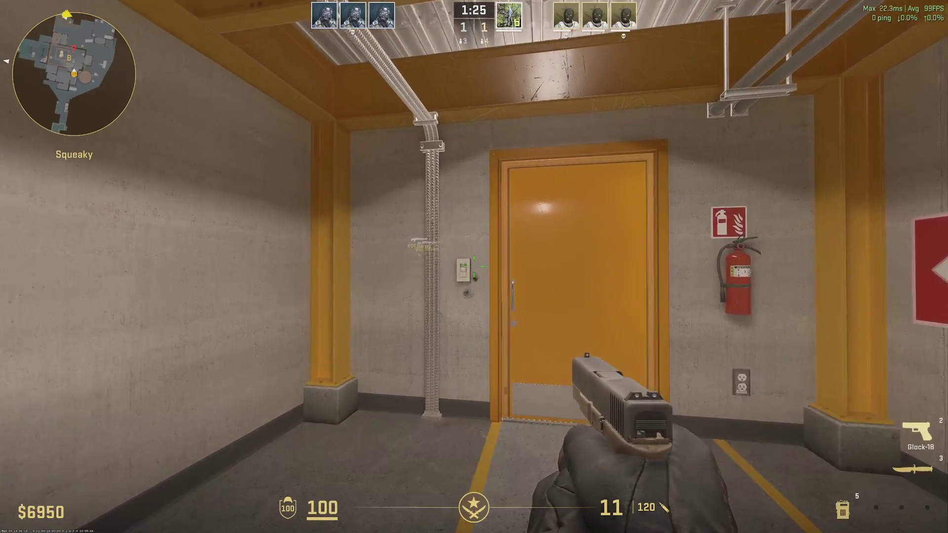
key("r")
key("e")
key("w")
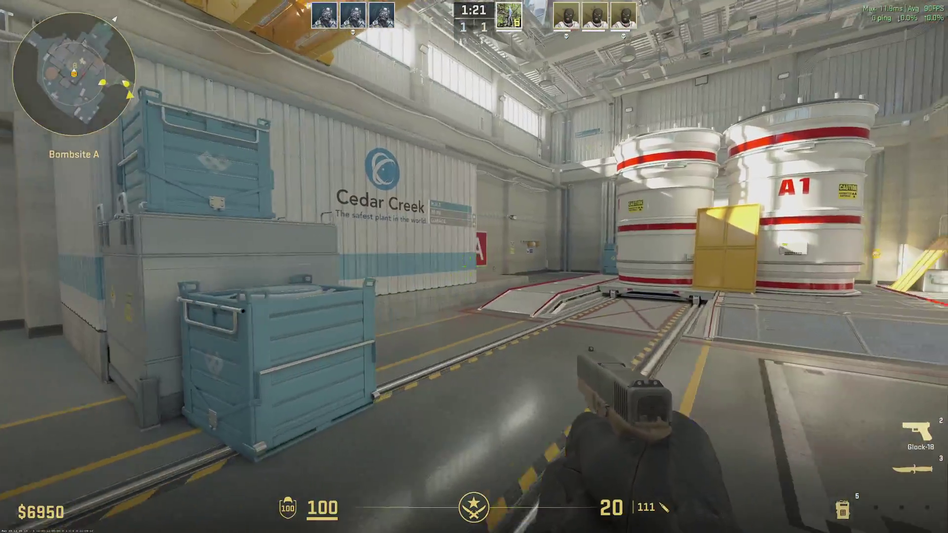
key("w")
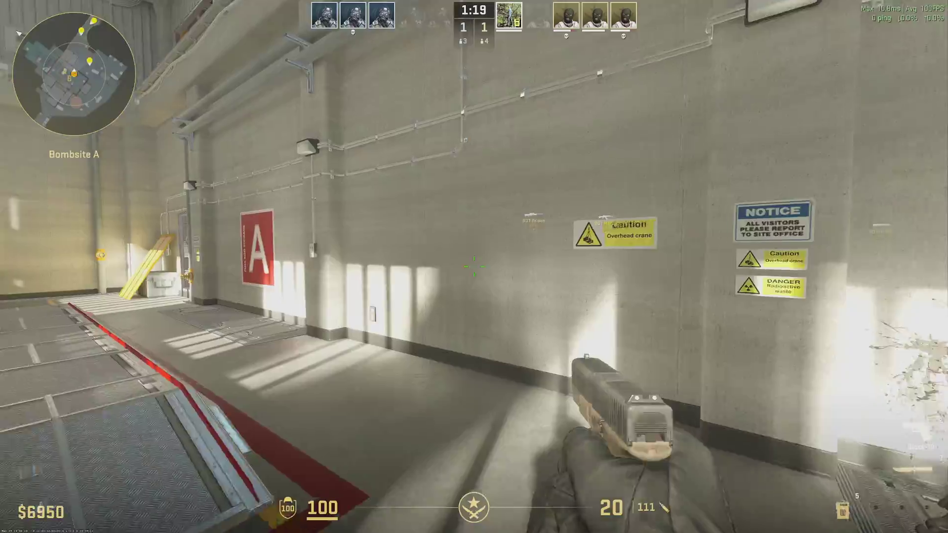
key("w")
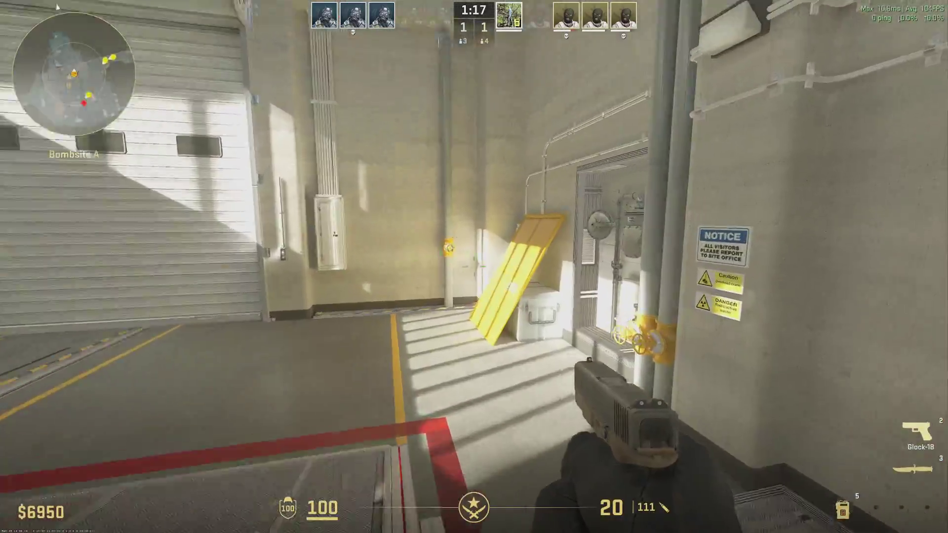